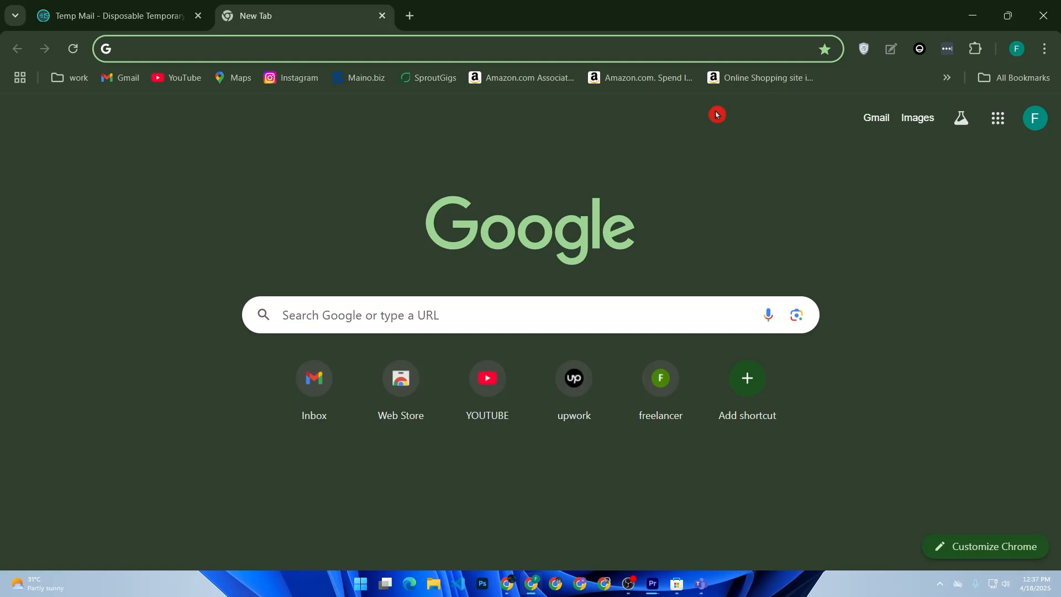
Search Google for "top monday.com" and open the monday.com Work Platform result
{"action": "type", "text": "top mon"}
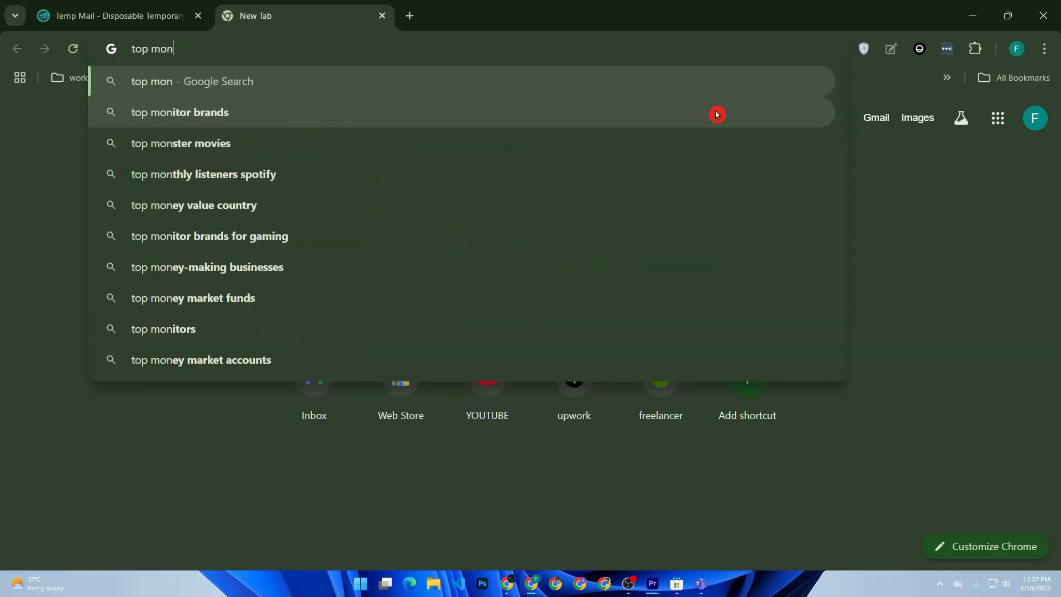
{"action": "type", "text": "day"}
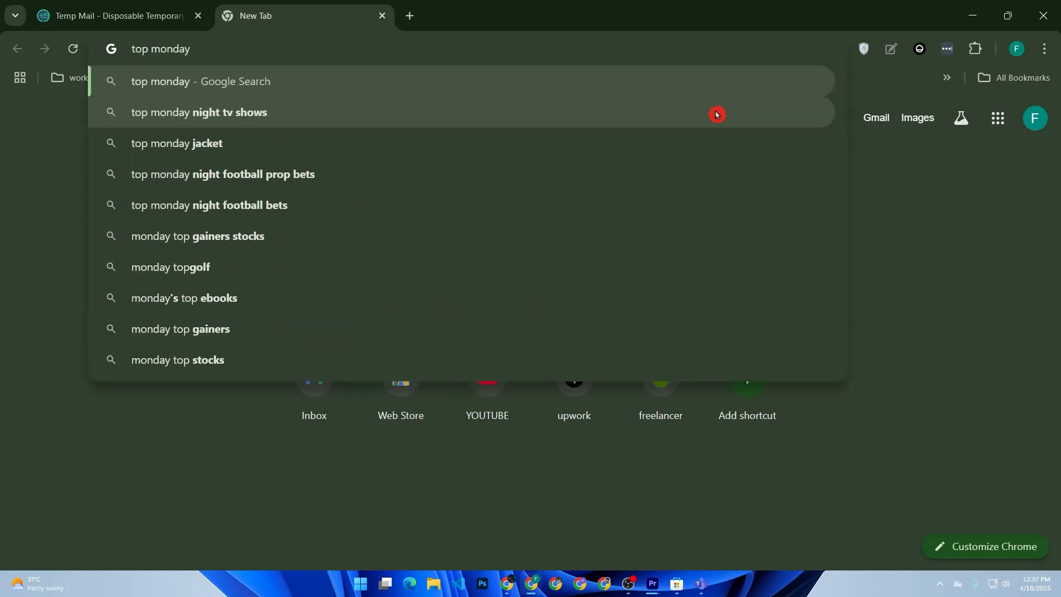
{"action": "type", "text": ".com"}
{"action": "key", "text": "Return"}
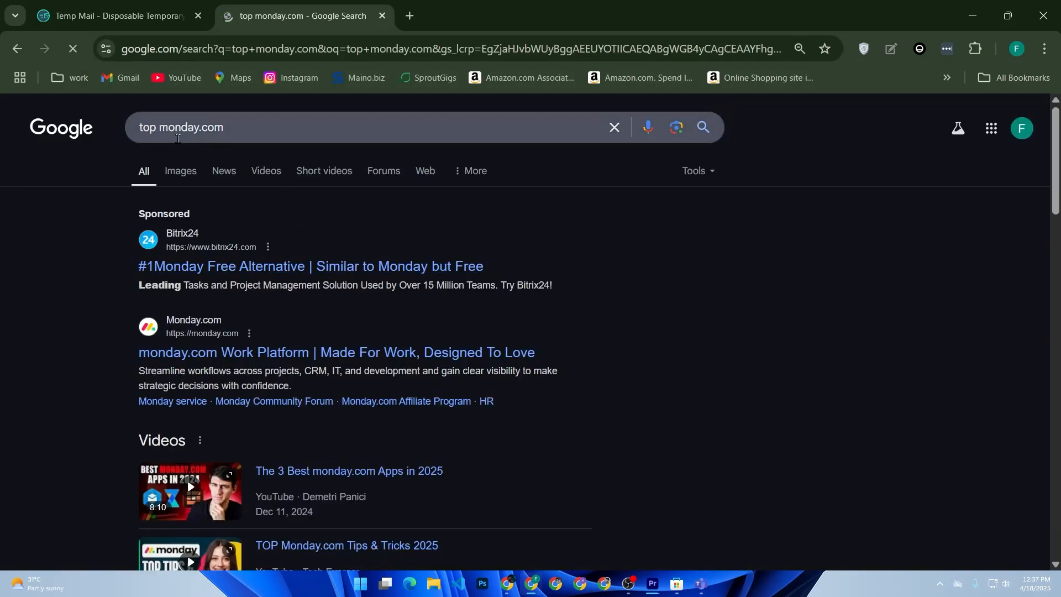
{"action": "left_click", "coordinate": [208, 349]}
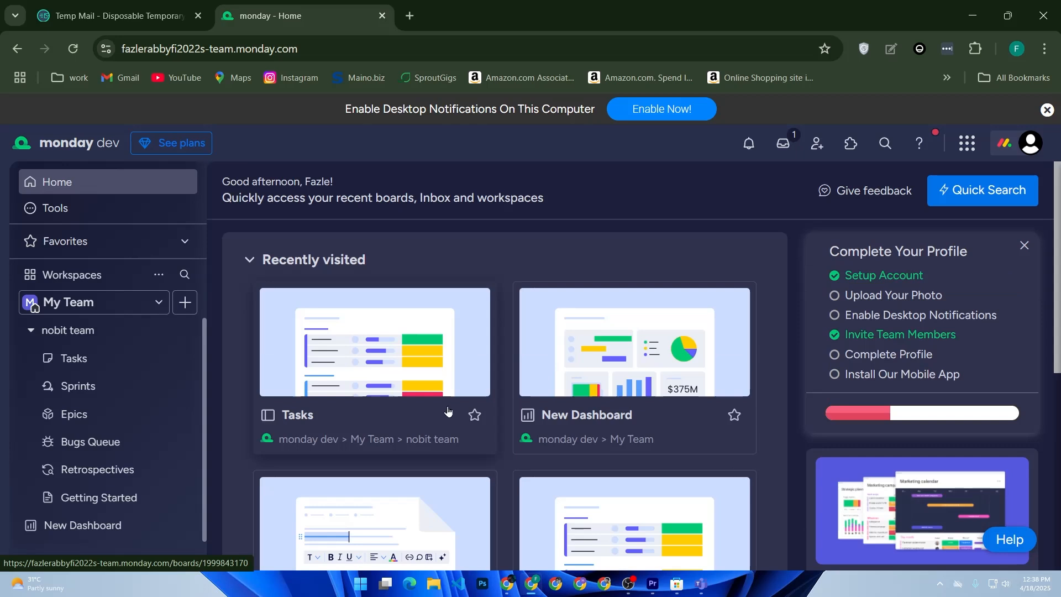
Move Sprints out of the nobit team folder to the workspace's top level and check the Favorites section
{"action": "left_click_drag", "start_coordinate": [209, 384], "coordinate": [220, 416]}
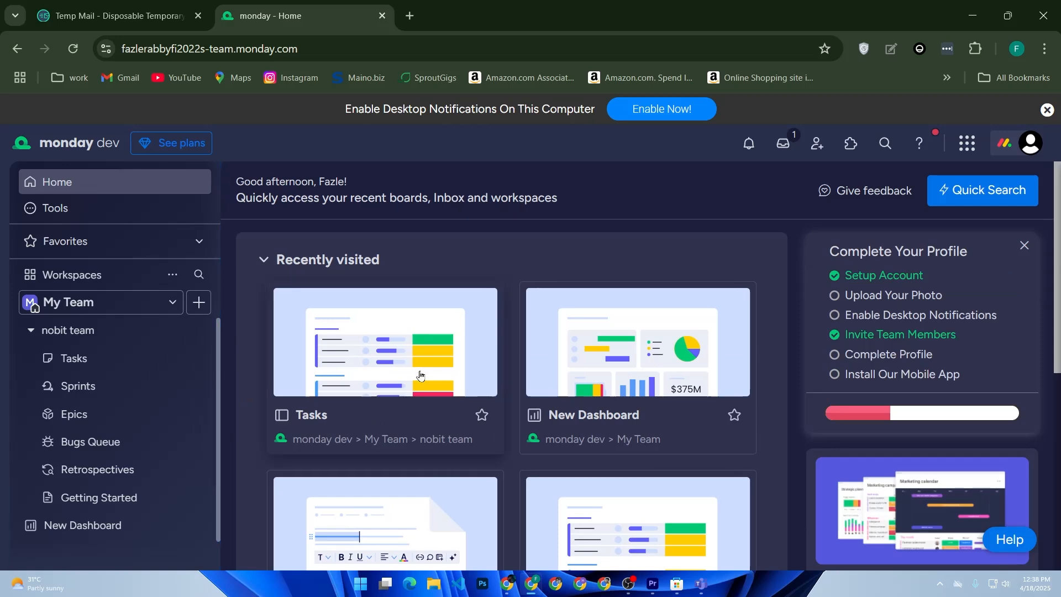
{"action": "scroll", "coordinate": [419, 385], "scroll_direction": "down", "scroll_amount": 5}
{"action": "scroll", "coordinate": [421, 386], "scroll_direction": "up", "scroll_amount": 5}
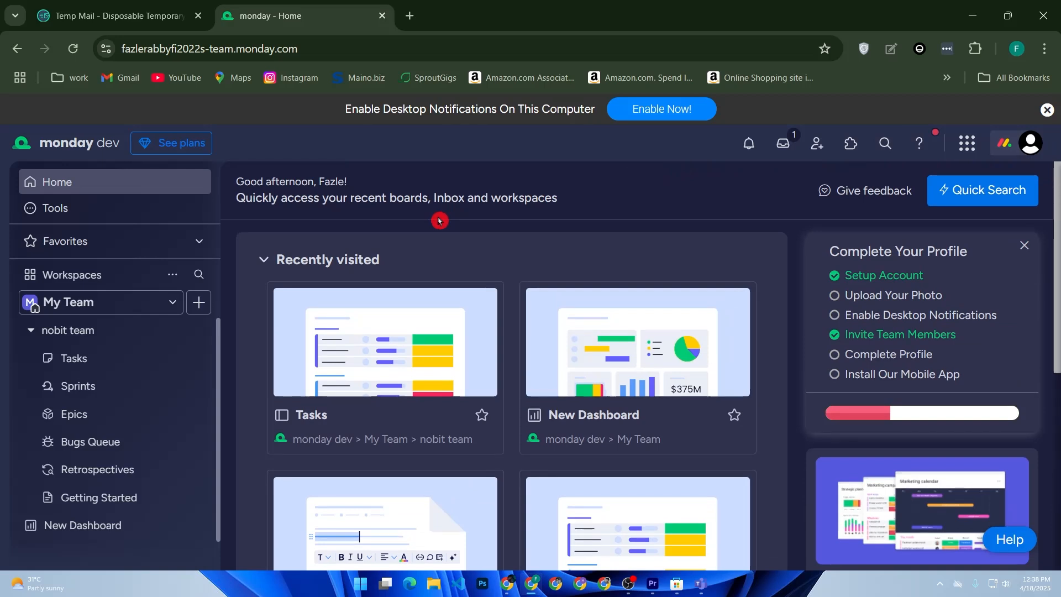
{"action": "left_click_drag", "start_coordinate": [221, 376], "coordinate": [238, 314]}
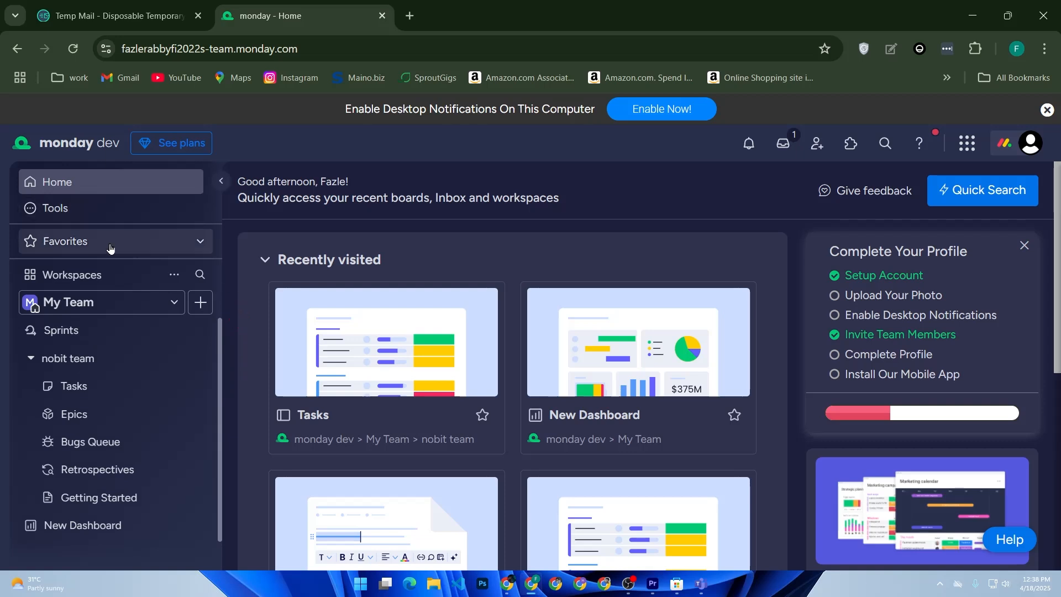
{"action": "left_click", "coordinate": [164, 249]}
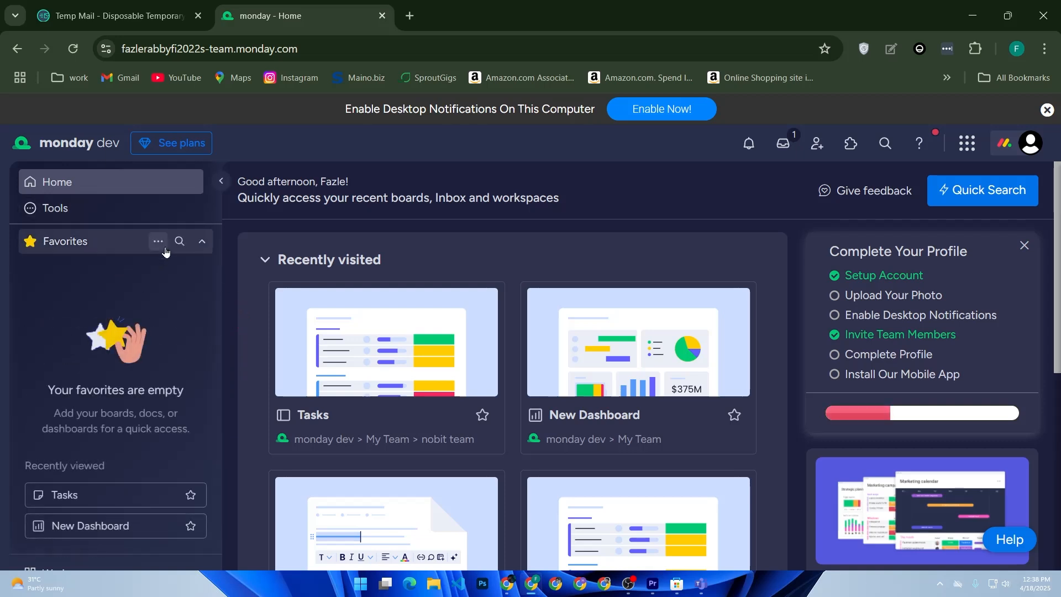
{"action": "left_click", "coordinate": [202, 241]}
Add the Client feedback template from the template center's monday dev product templates
{"action": "mouse_move", "coordinate": [167, 211]}
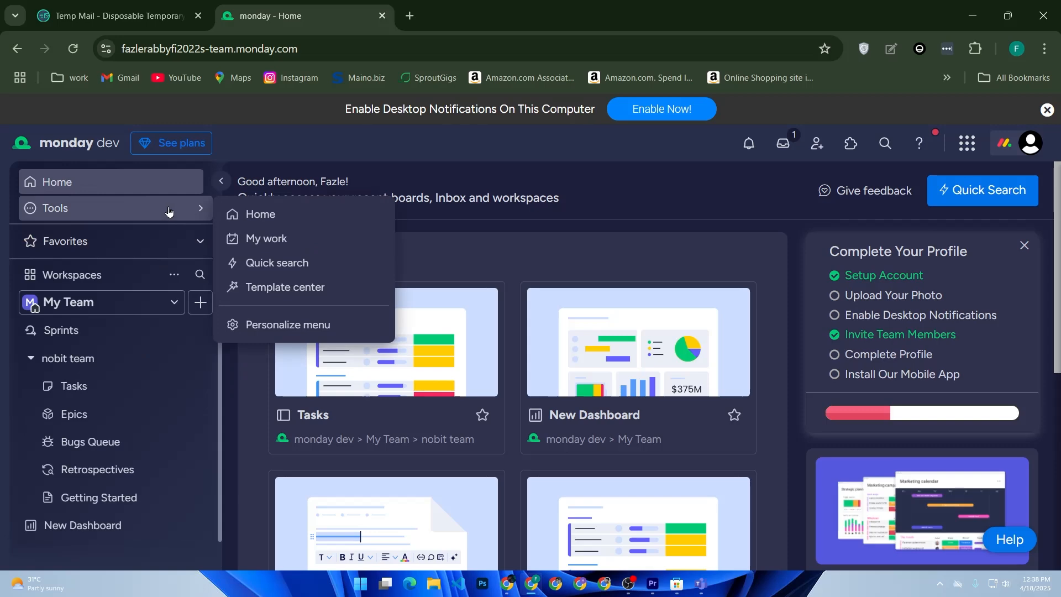
{"action": "left_click", "coordinate": [269, 291]}
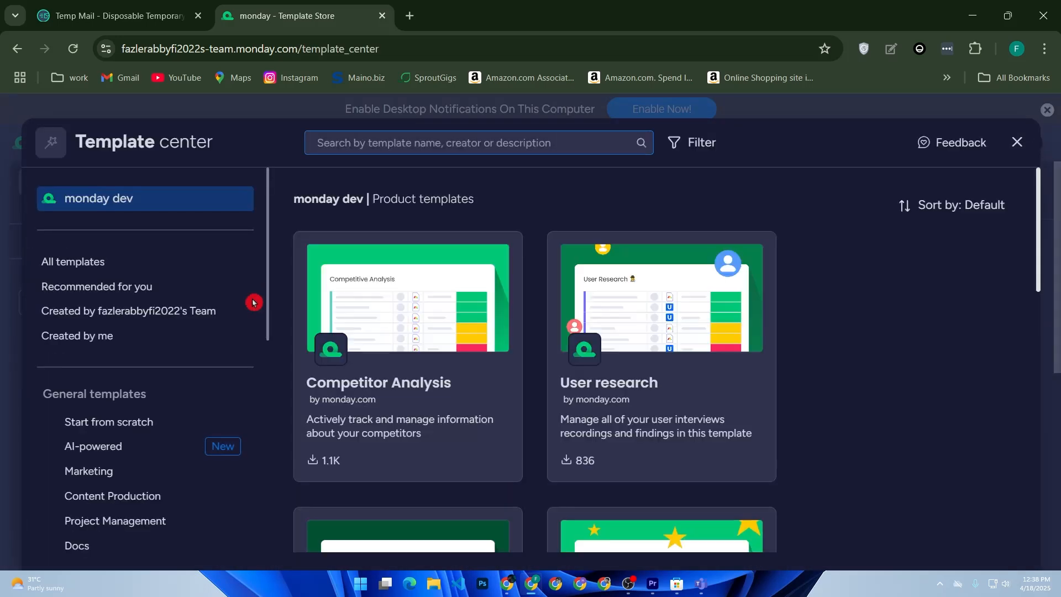
{"action": "scroll", "coordinate": [514, 260], "scroll_direction": "down", "scroll_amount": 1}
{"action": "scroll", "coordinate": [514, 261], "scroll_direction": "down", "scroll_amount": 2}
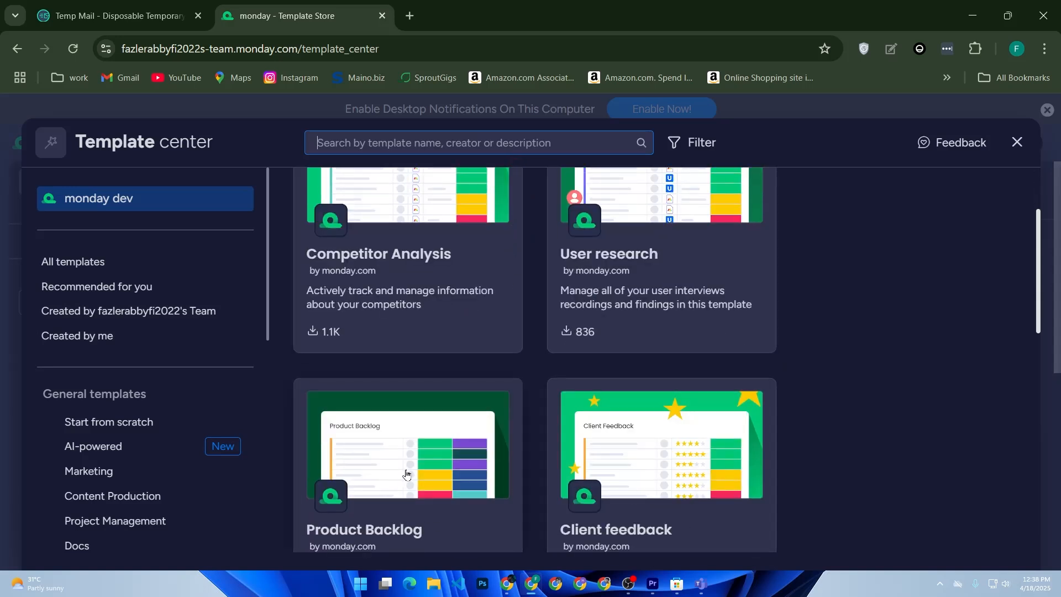
{"action": "left_click", "coordinate": [604, 486]}
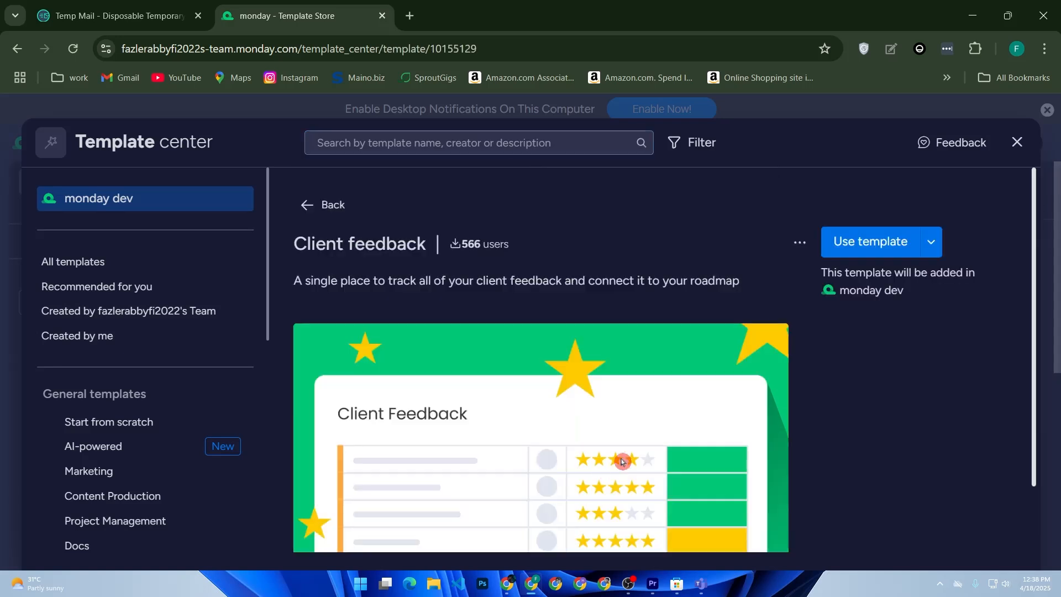
{"action": "left_click", "coordinate": [861, 239]}
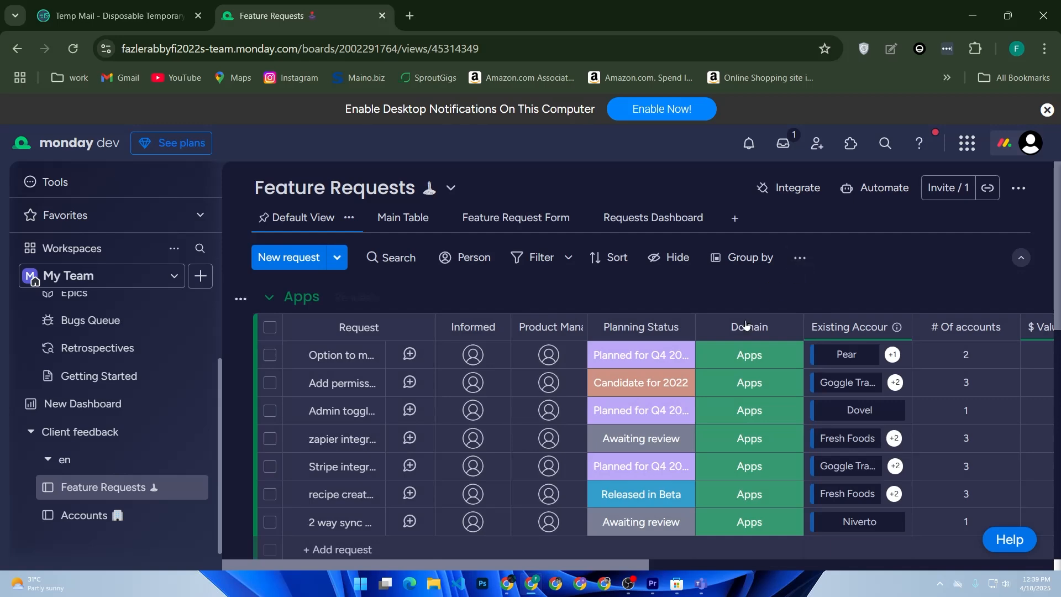
Look over the Feature Requests board and its first two request names in the Apps group
{"action": "scroll", "coordinate": [748, 310], "scroll_direction": "down", "scroll_amount": 5}
{"action": "scroll", "coordinate": [694, 385], "scroll_direction": "up", "scroll_amount": 3}
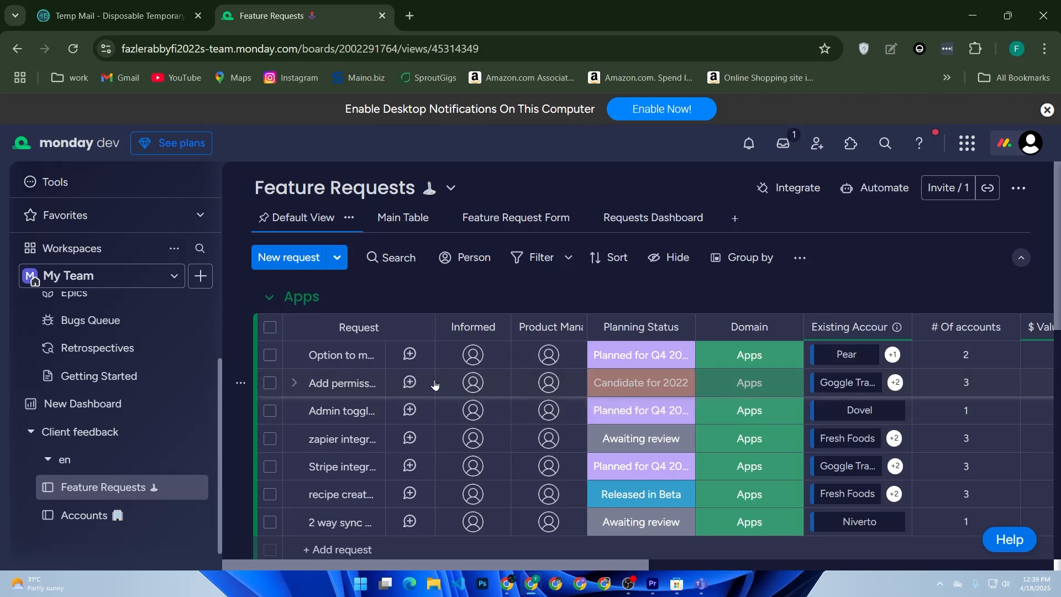
{"action": "left_click", "coordinate": [338, 355]}
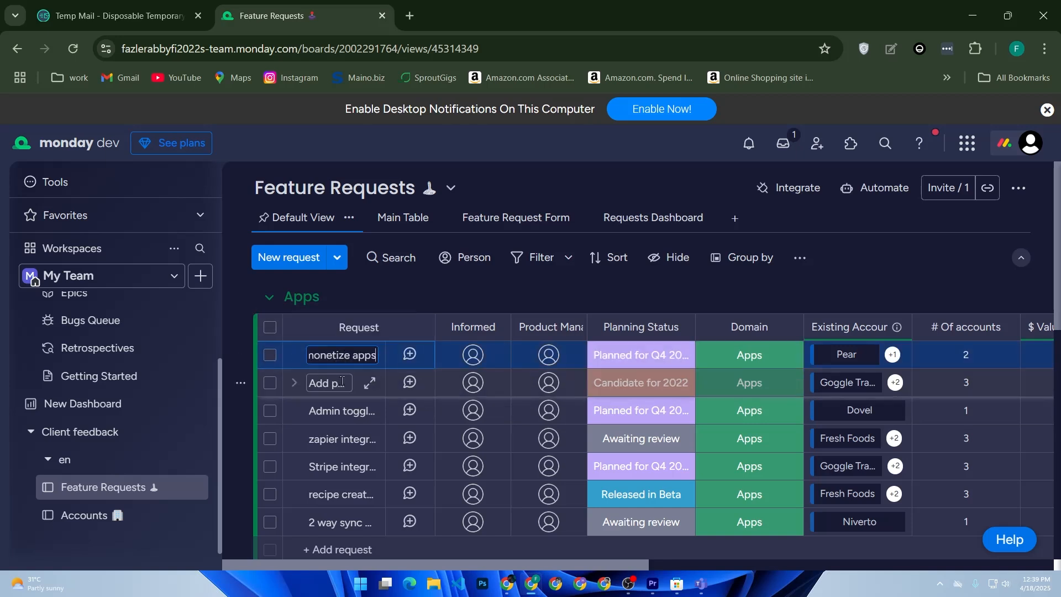
{"action": "left_click", "coordinate": [341, 381]}
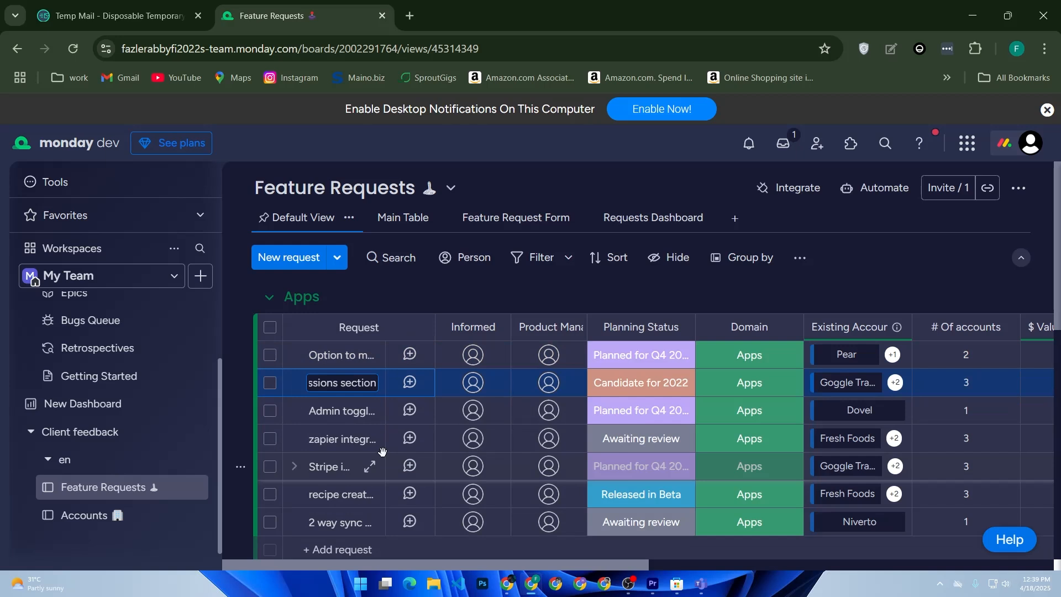
{"action": "left_click", "coordinate": [369, 316]}
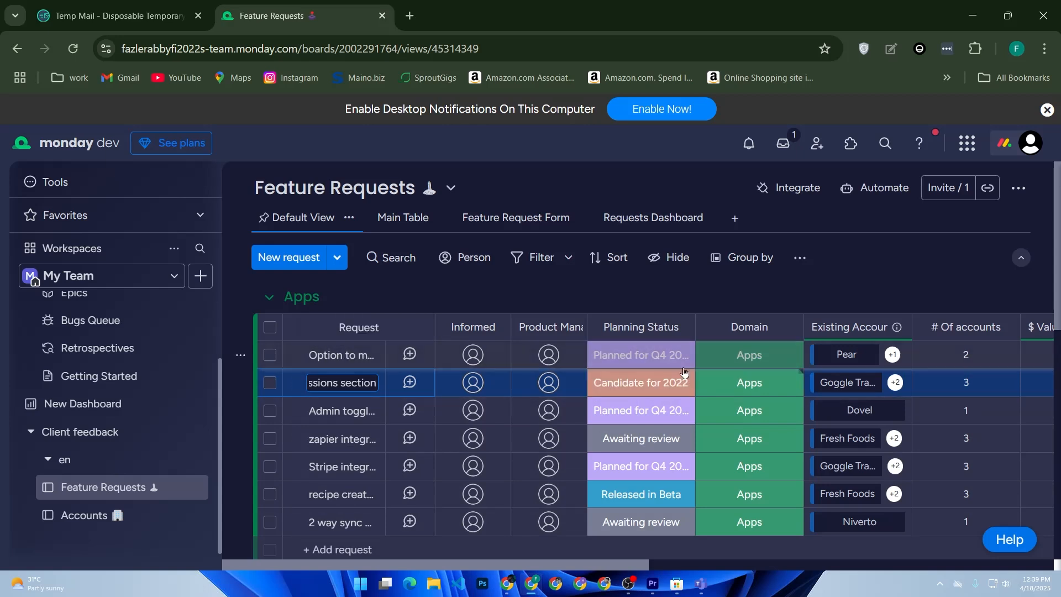
Assign the suggested team member as Informed for the first request in the Apps group
{"action": "left_click", "coordinate": [492, 360]}
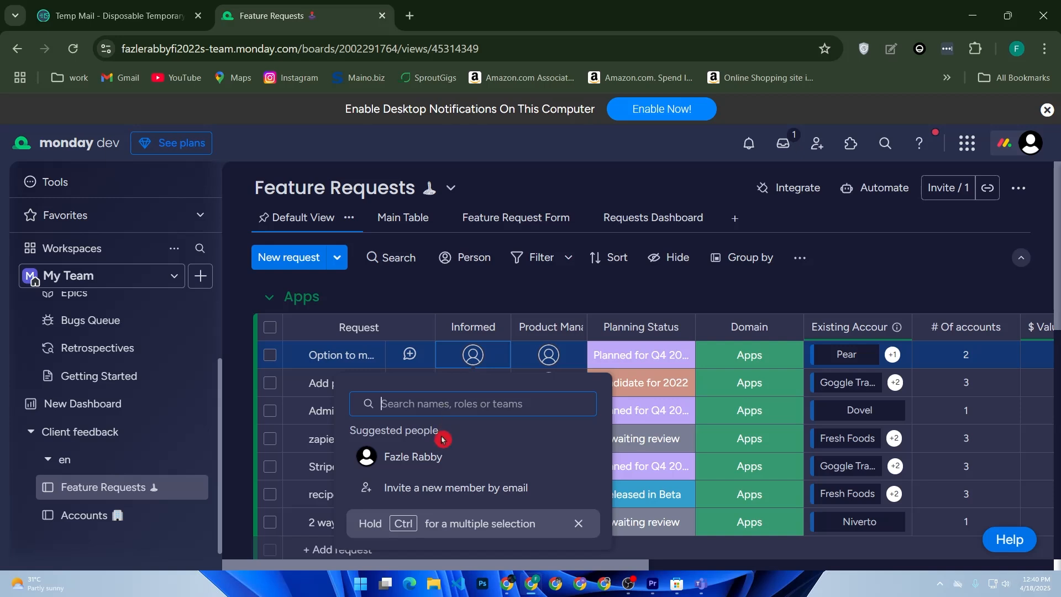
{"action": "left_click", "coordinate": [438, 455]}
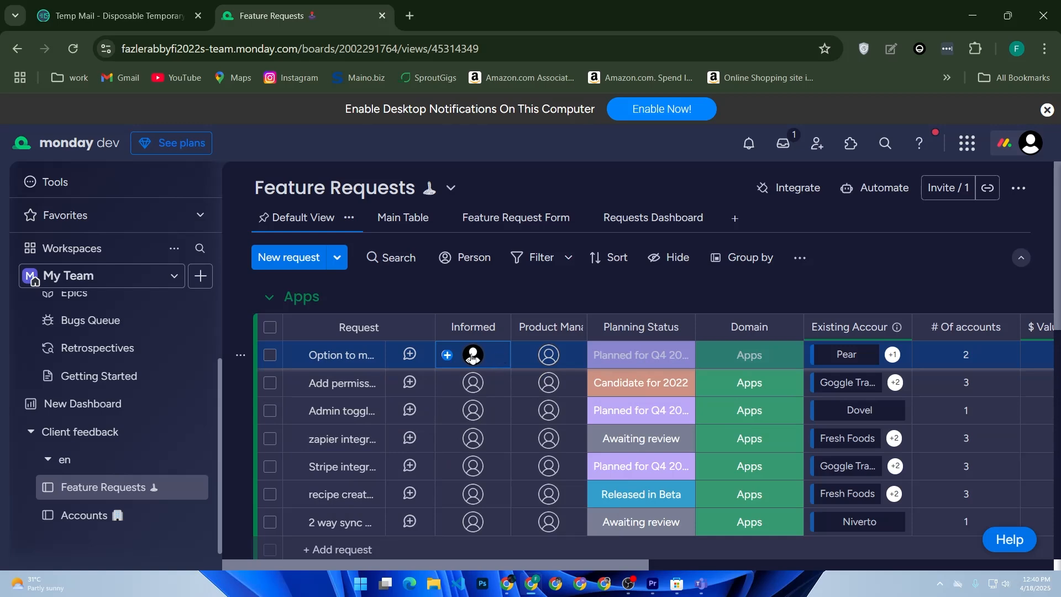
View the updates of the "Add permissions section" request and return to the Feature Requests board
{"action": "left_click", "coordinate": [413, 383]}
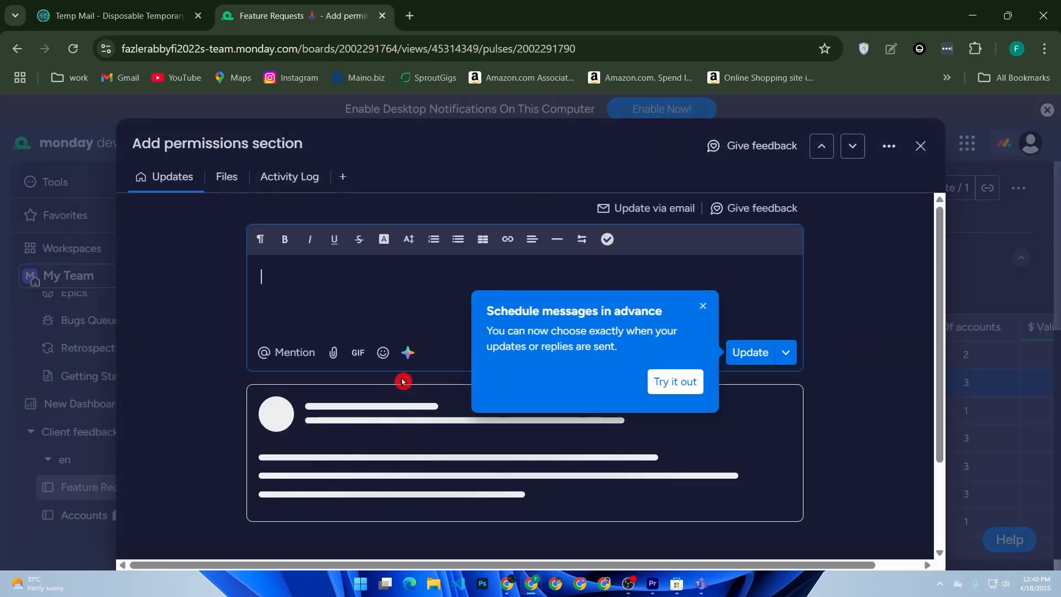
{"action": "left_click", "coordinate": [917, 151]}
{"action": "left_click", "coordinate": [266, 426]}
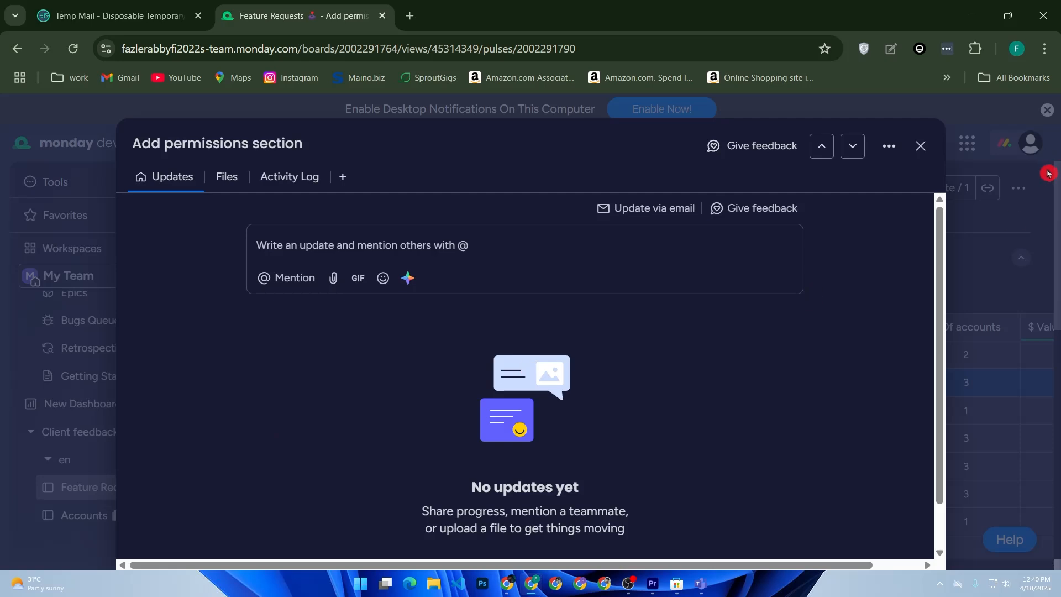
{"action": "left_click", "coordinate": [920, 146]}
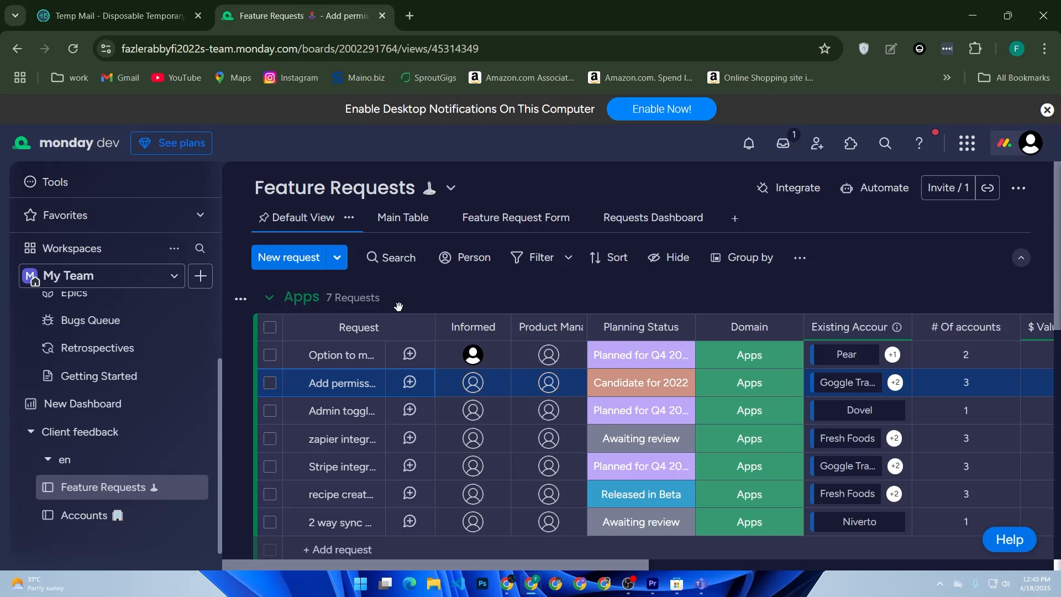
{"action": "left_click", "coordinate": [400, 320]}
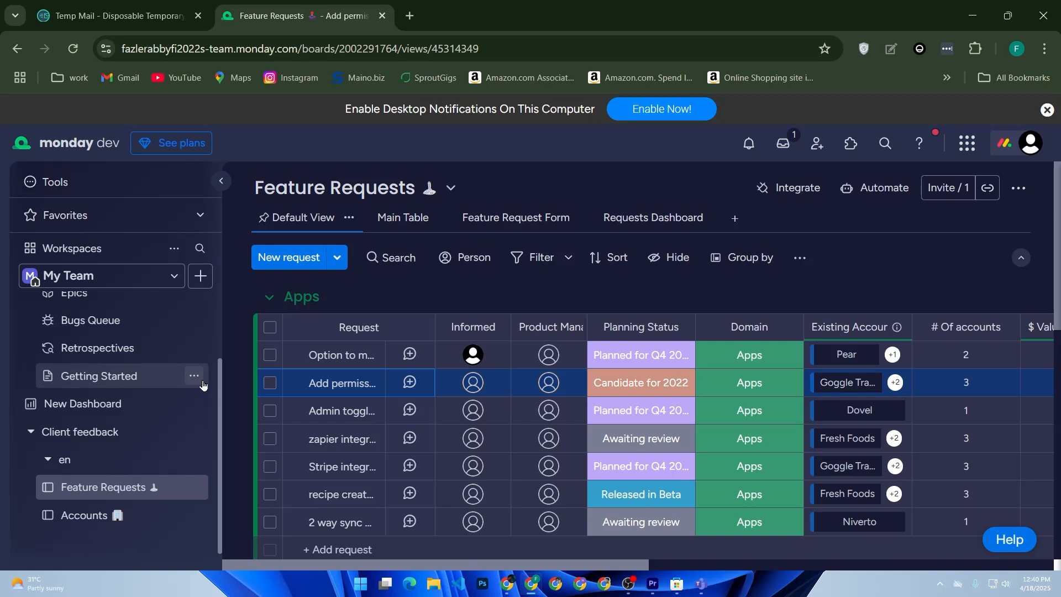
View New Dashboard in the My Team workspace and return to the home page
{"action": "left_click", "coordinate": [93, 407]}
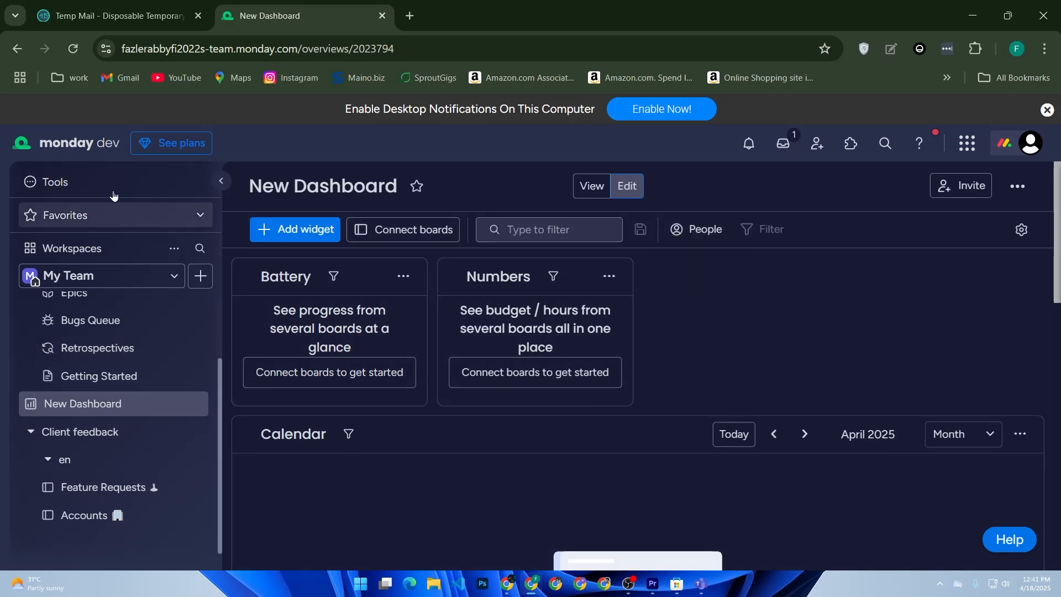
{"action": "left_click", "coordinate": [155, 190]}
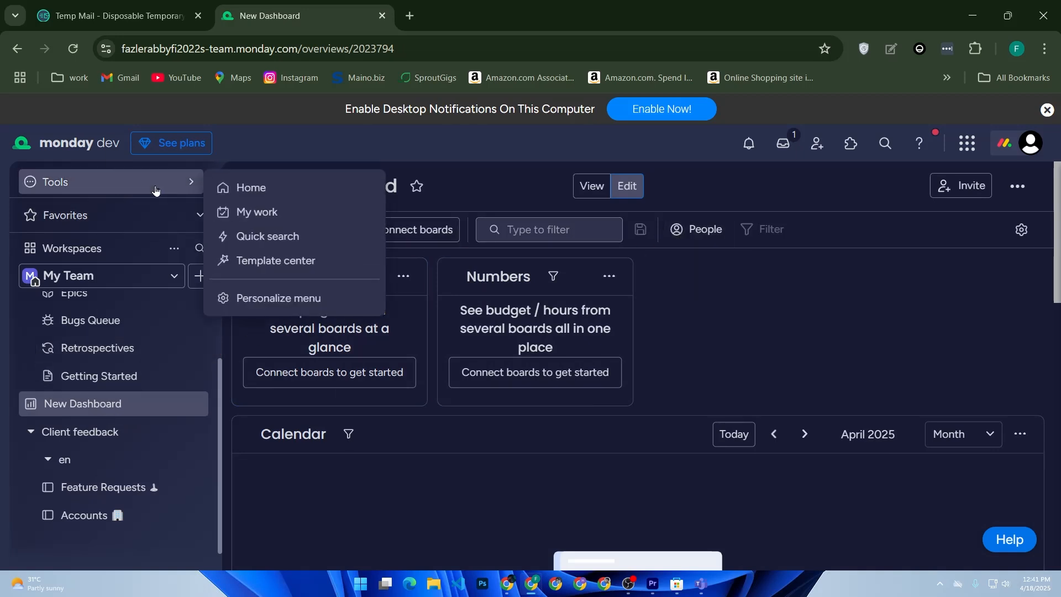
{"action": "left_click", "coordinate": [220, 188]}
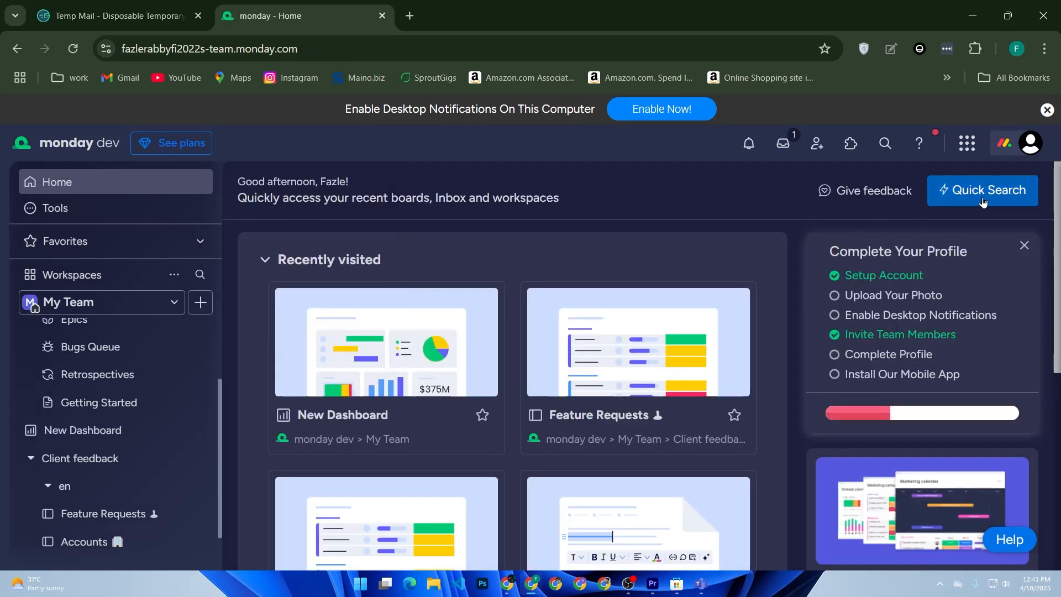
Reopen New Dashboard and browse the widget types that can be added to it
{"action": "left_click", "coordinate": [123, 429]}
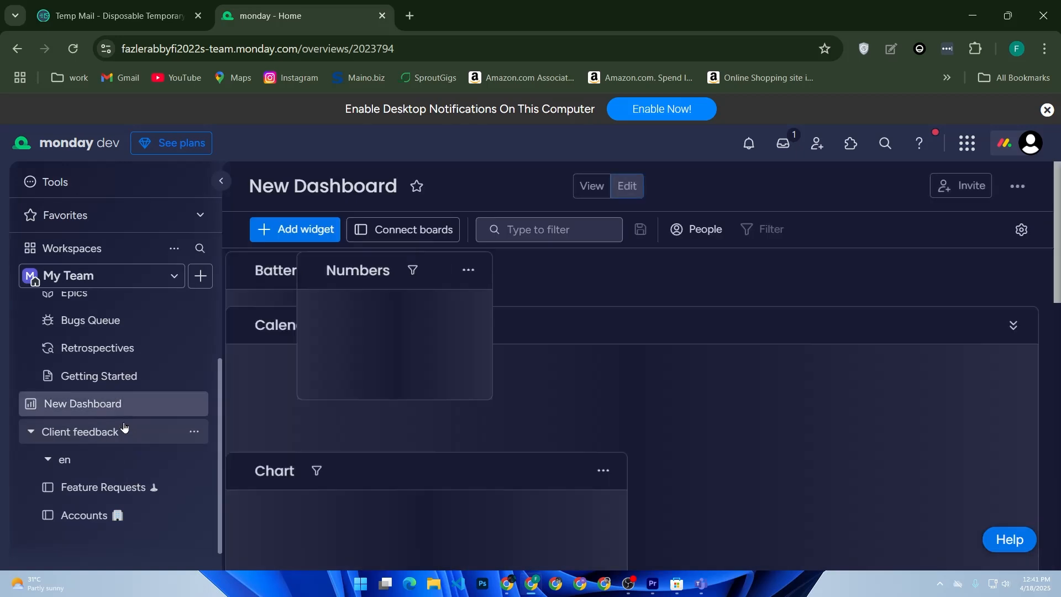
{"action": "left_click", "coordinate": [324, 237]}
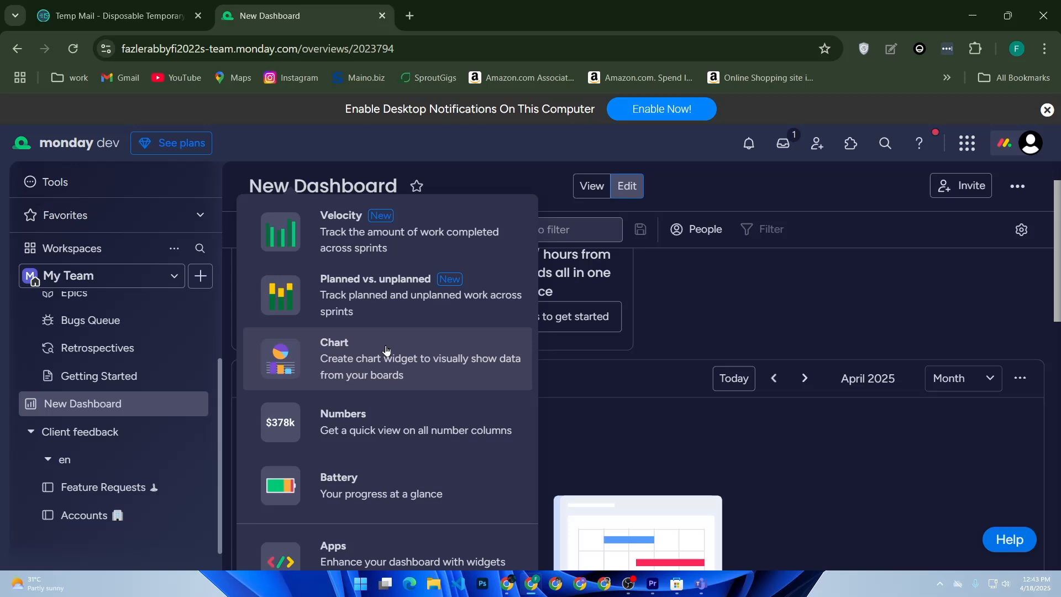
{"action": "scroll", "coordinate": [385, 350], "scroll_direction": "up", "scroll_amount": 1}
{"action": "scroll", "coordinate": [355, 431], "scroll_direction": "down", "scroll_amount": 2}
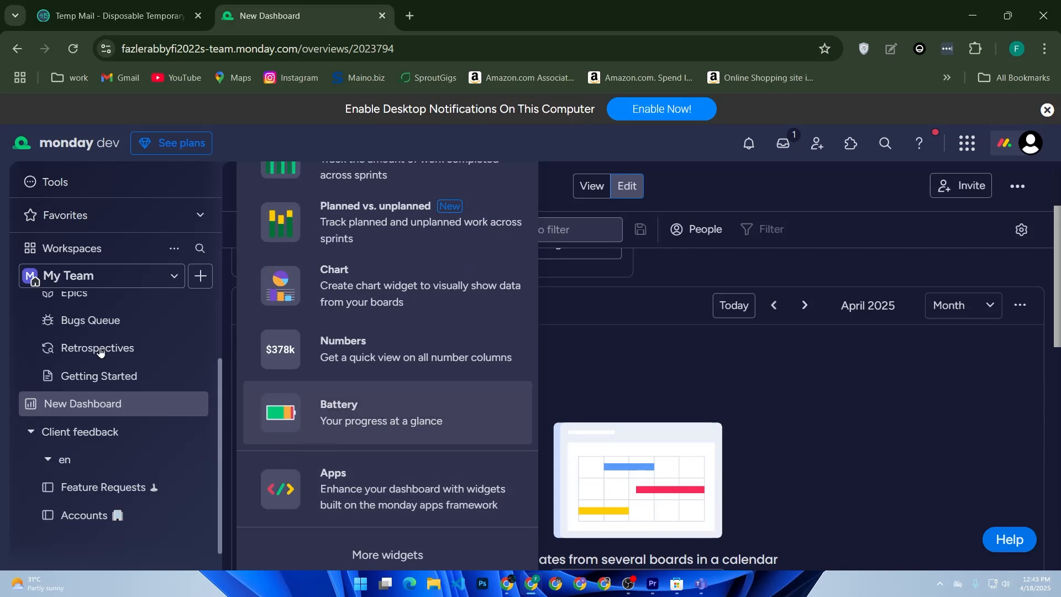
Open the Sprints board in the My Team workspace
{"action": "scroll", "coordinate": [83, 342], "scroll_direction": "up", "scroll_amount": 3}
{"action": "left_click", "coordinate": [99, 307]}
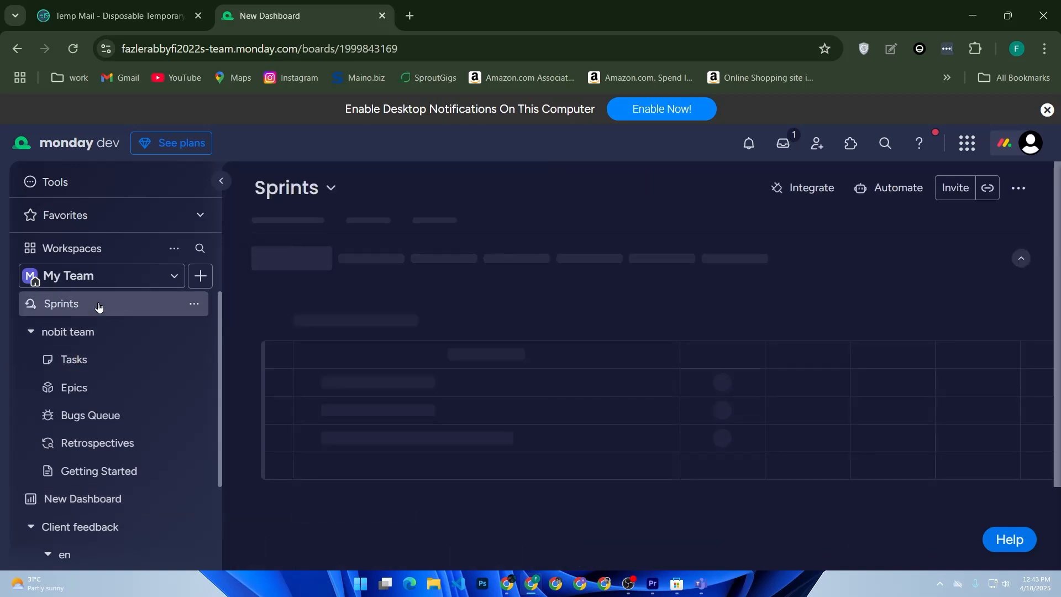